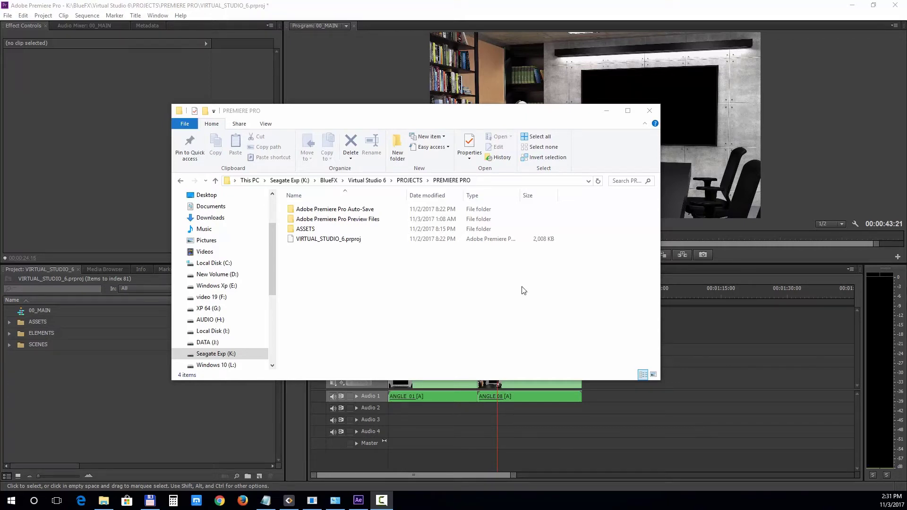
# Bring the VIRTUAL_STUDIO_6 Premiere project with its 00_MAIN timeline to the front.
pyautogui.click(75, 204)
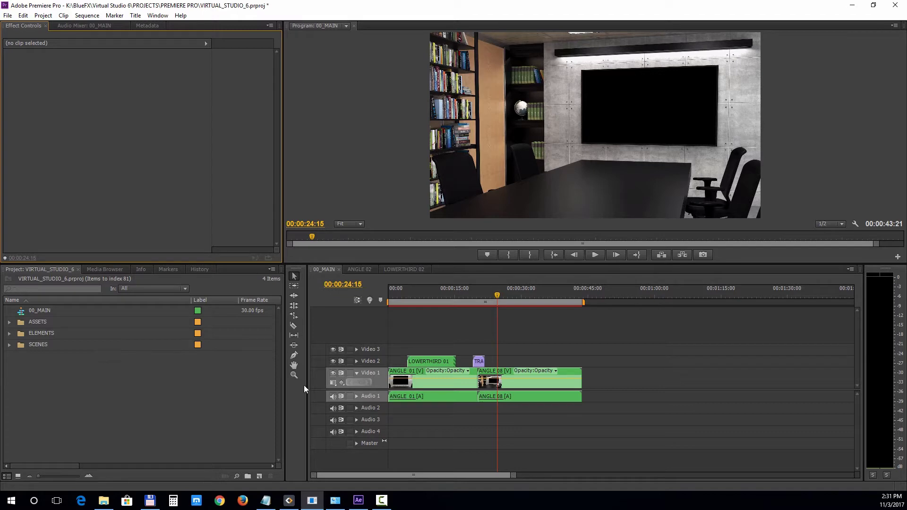
# In After Effects, open 00_INTRO from 00_YOU CHANGE > INTRO, then return to Premiere.
pyautogui.click(358, 501)
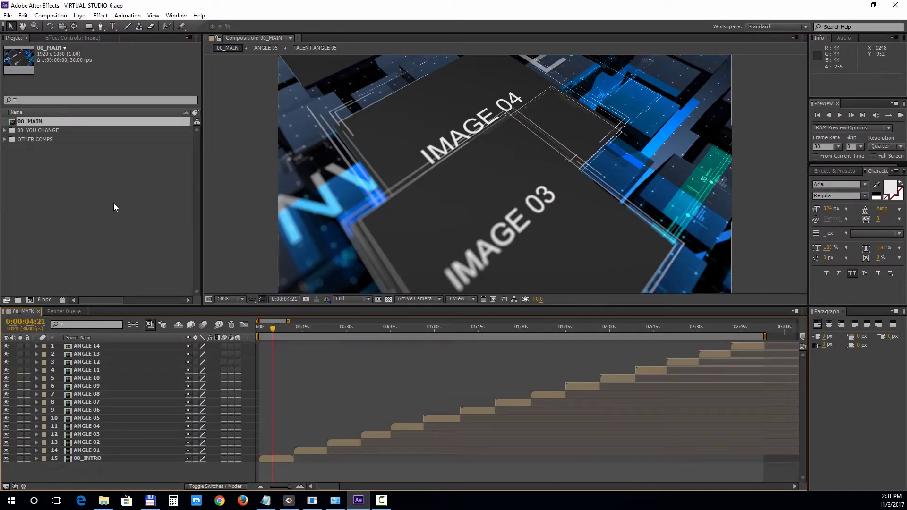
pyautogui.click(5, 130)
pyautogui.click(32, 140)
pyautogui.doubleClick(31, 140)
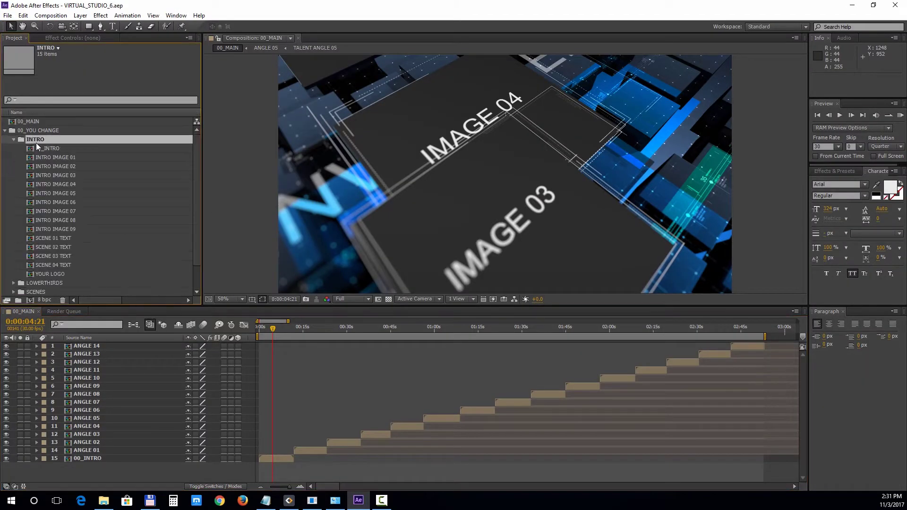
pyautogui.doubleClick(46, 149)
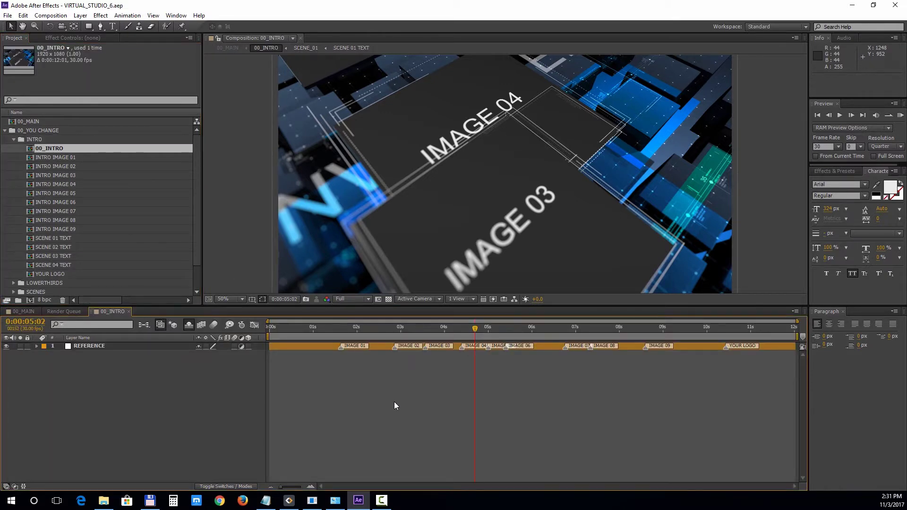
pyautogui.click(312, 501)
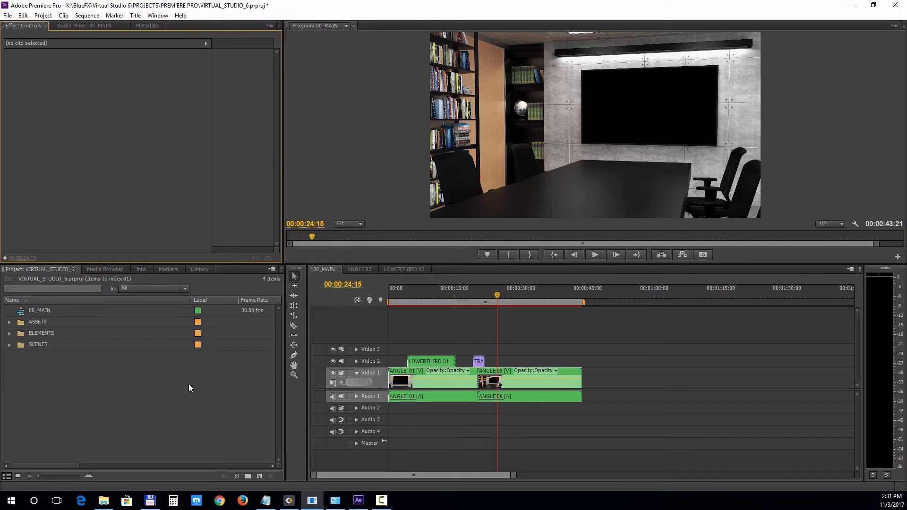
# Append ANGLE 09 after ANGLE 08, extending its layers and clip to about 8 seconds.
pyautogui.click(9, 345)
pyautogui.moveTo(59, 447); pyautogui.dragTo(584, 380)
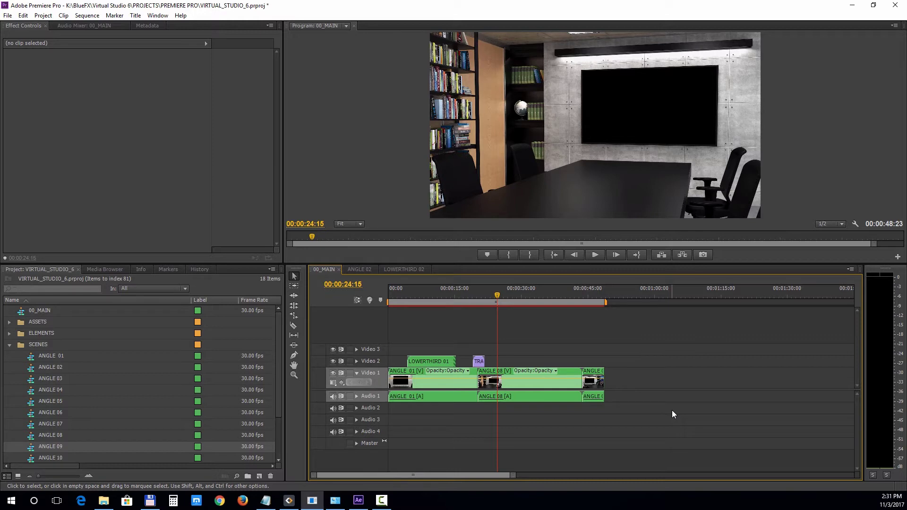
pyautogui.doubleClick(597, 382)
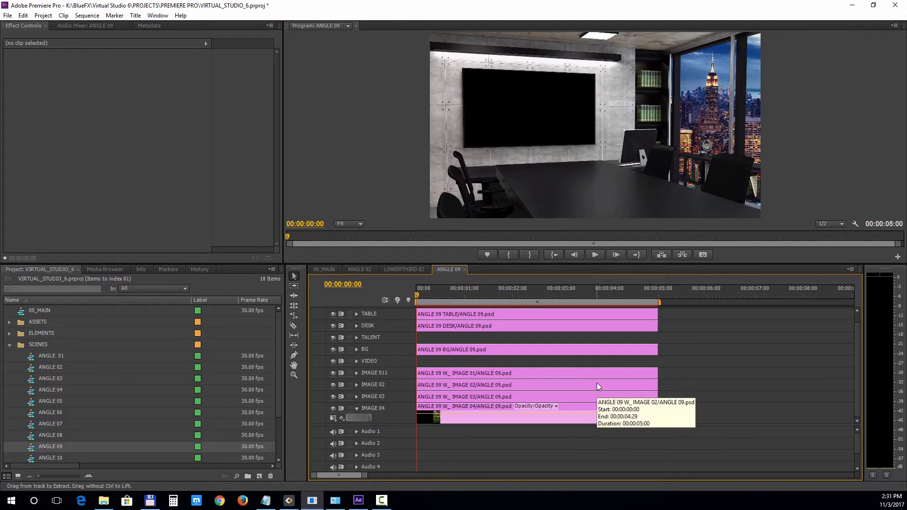
pyautogui.hotkey('ctrl', 'a')
pyautogui.moveTo(654, 352); pyautogui.dragTo(816, 352)
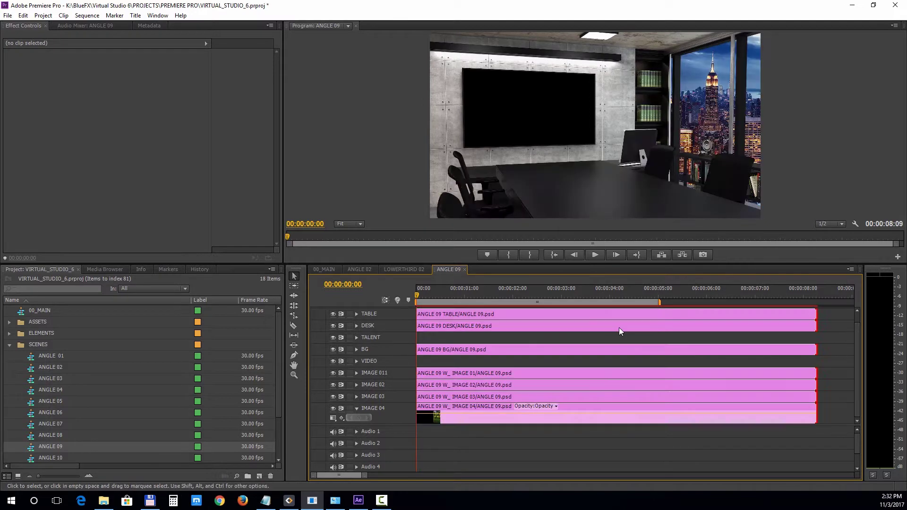
pyautogui.click(331, 270)
pyautogui.moveTo(608, 382); pyautogui.dragTo(618, 382)
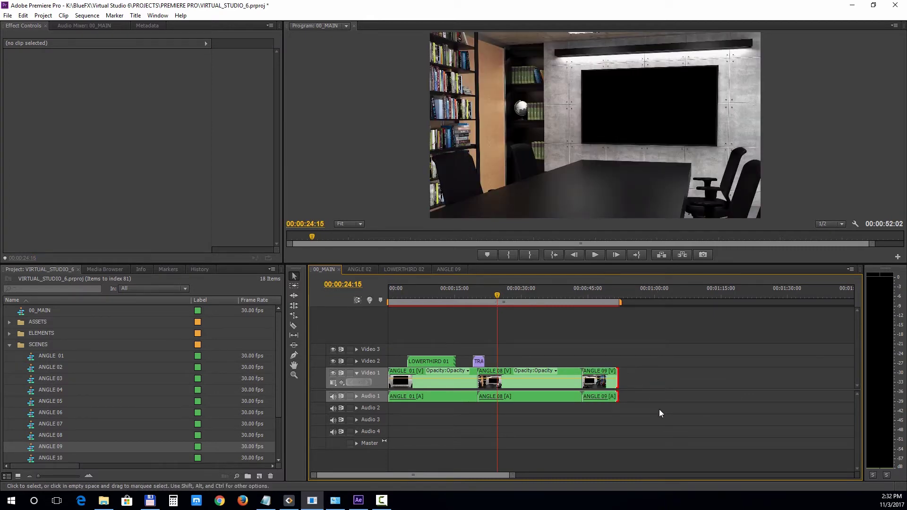
# Open ANGLE 08 and hide its TABLE and DESK layers, leaving only the BG background.
pyautogui.doubleClick(570, 372)
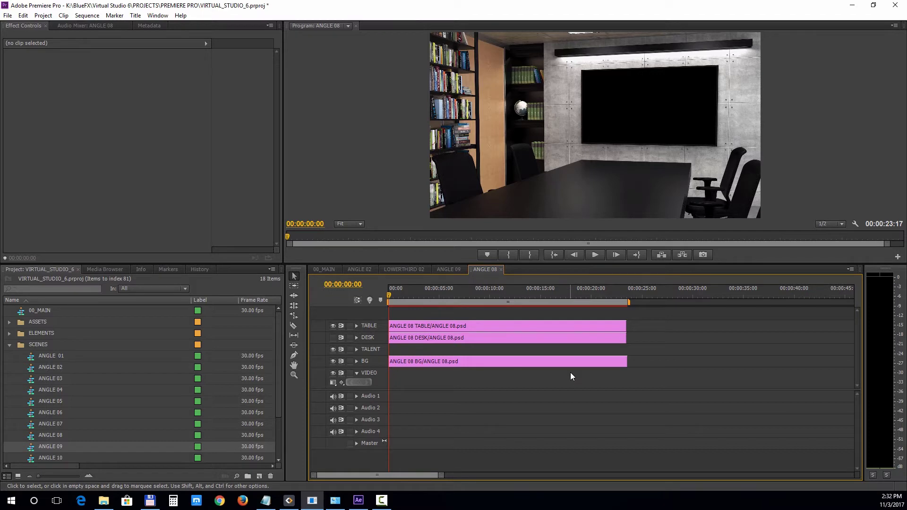
pyautogui.click(333, 326)
pyautogui.click(333, 338)
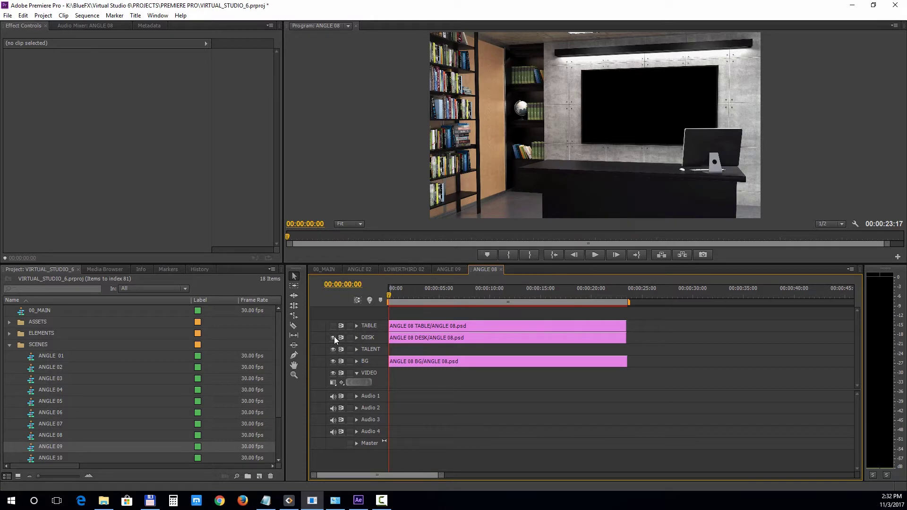
pyautogui.click(334, 338)
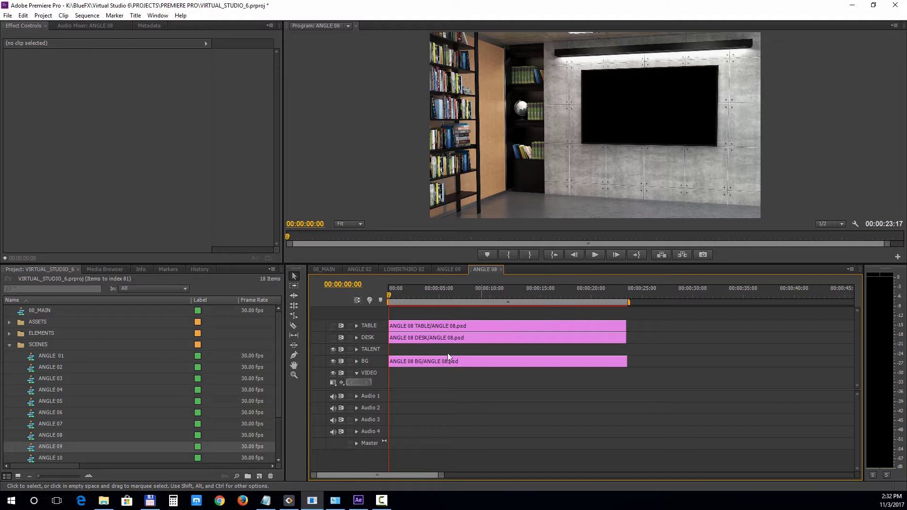
# Import background.mov and MICHAEL.mov from the Demo folder into the project.
pyautogui.click(8, 15)
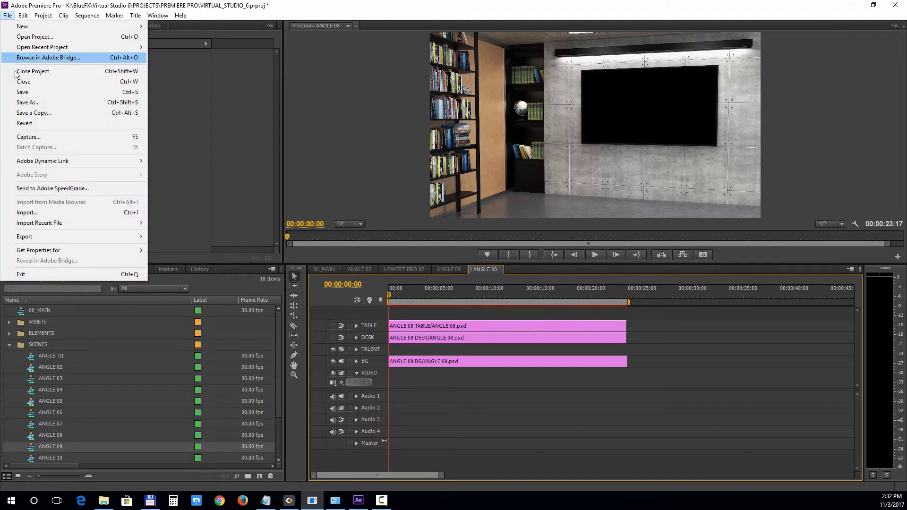
pyautogui.click(37, 213)
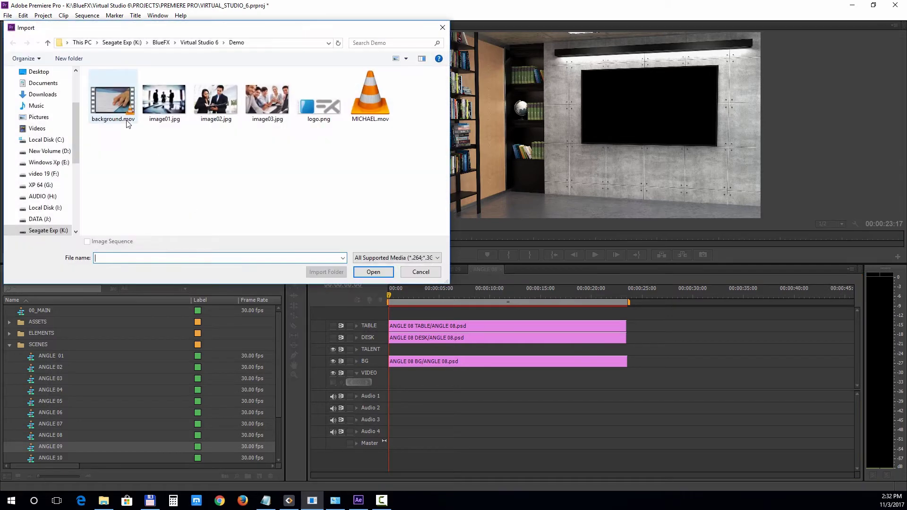
pyautogui.click(121, 116)
pyautogui.keyDown('ctrl'); pyautogui.click(370, 116); pyautogui.keyUp('ctrl')
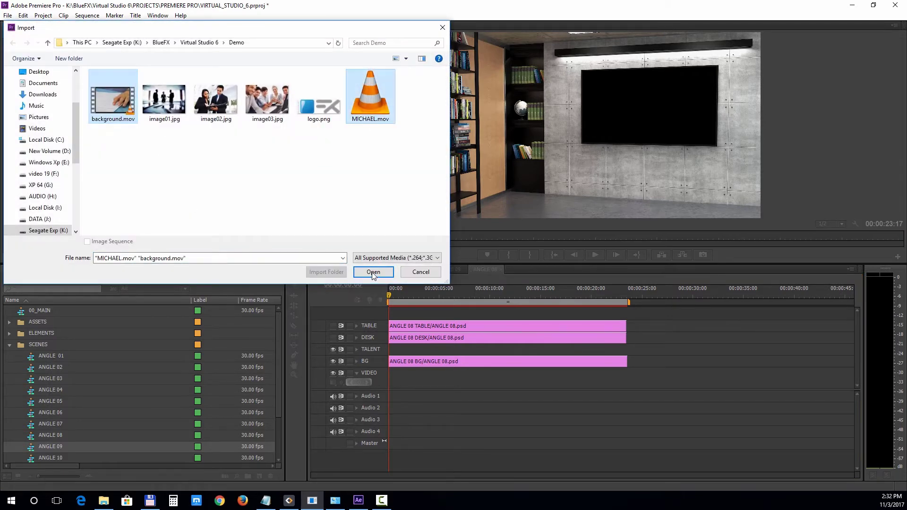
pyautogui.click(374, 272)
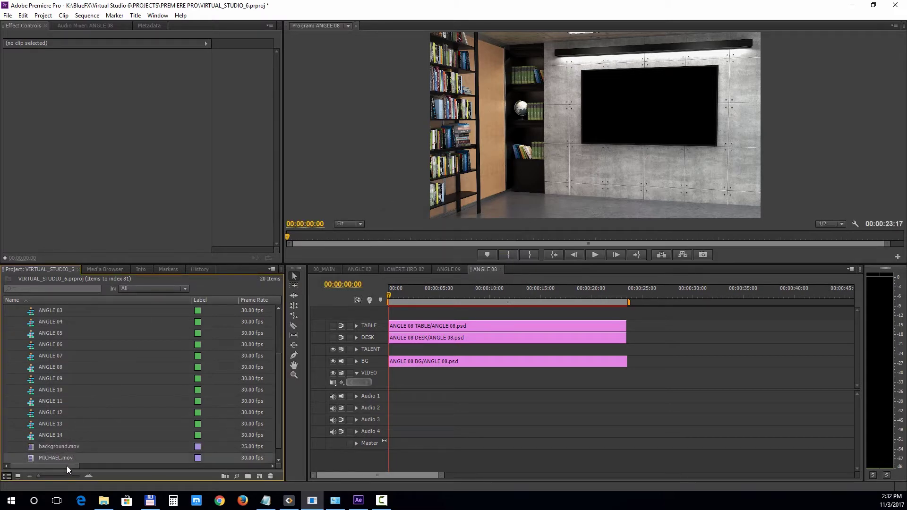
# Place MICHAEL.mov on the TALENT track at scale 80, position 774/635.
pyautogui.moveTo(68, 459); pyautogui.dragTo(390, 349)
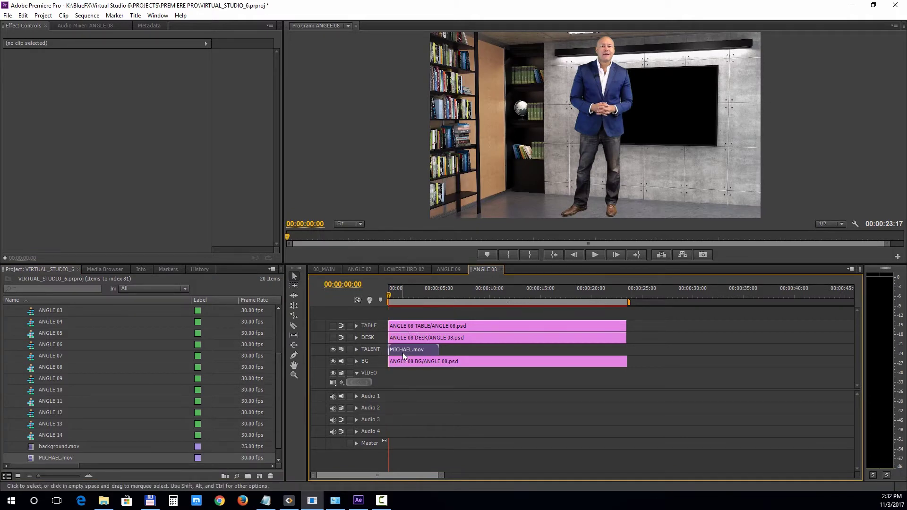
pyautogui.click(403, 350)
pyautogui.click(7, 64)
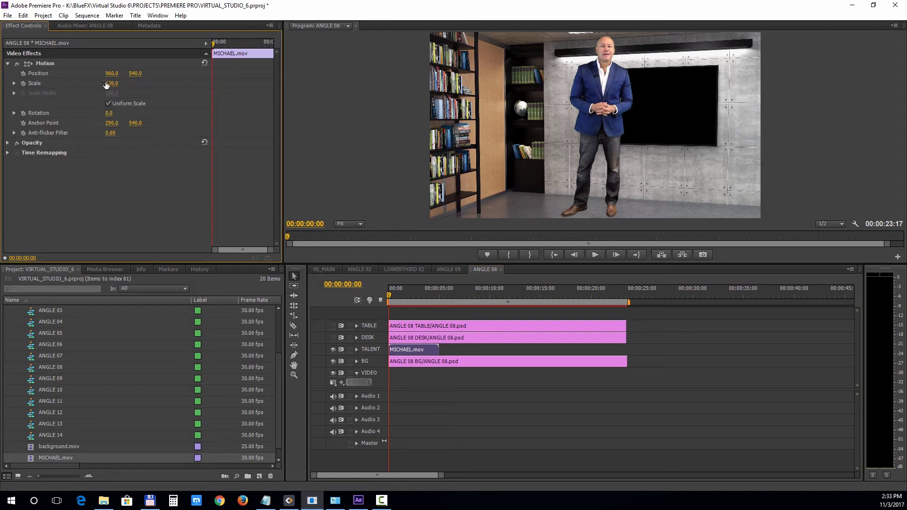
pyautogui.click(110, 84)
pyautogui.write('91')
pyautogui.press('Return')
pyautogui.moveTo(111, 83)
pyautogui.mouseDown()
pyautogui.moveTo(99, 83)
pyautogui.moveTo(112, 73)
pyautogui.moveTo(95, 73)
pyautogui.moveTo(147, 73)
pyautogui.moveTo(111, 86)
pyautogui.moveTo(133, 75)
pyautogui.moveTo(110, 74)
pyautogui.mouseUp()
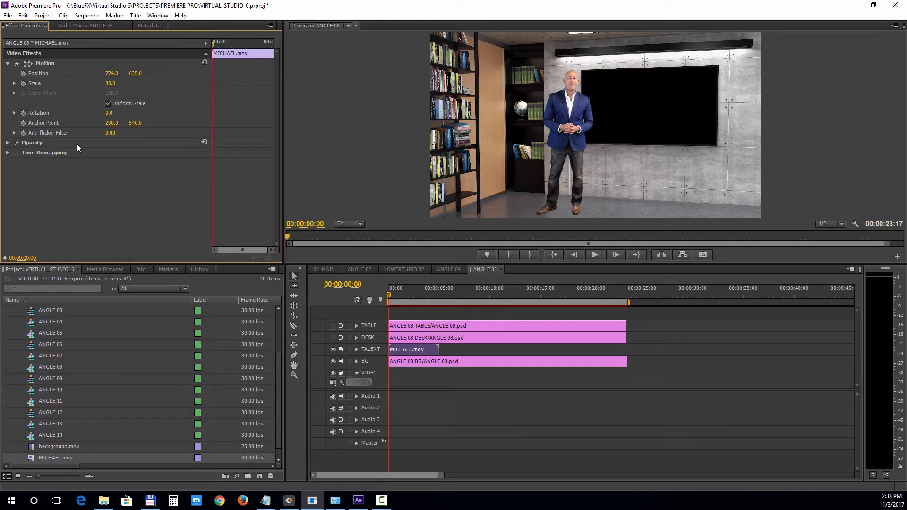
# Put background.mov on the VIDEO track and preview it at 00:00:02:21.
pyautogui.click(67, 449)
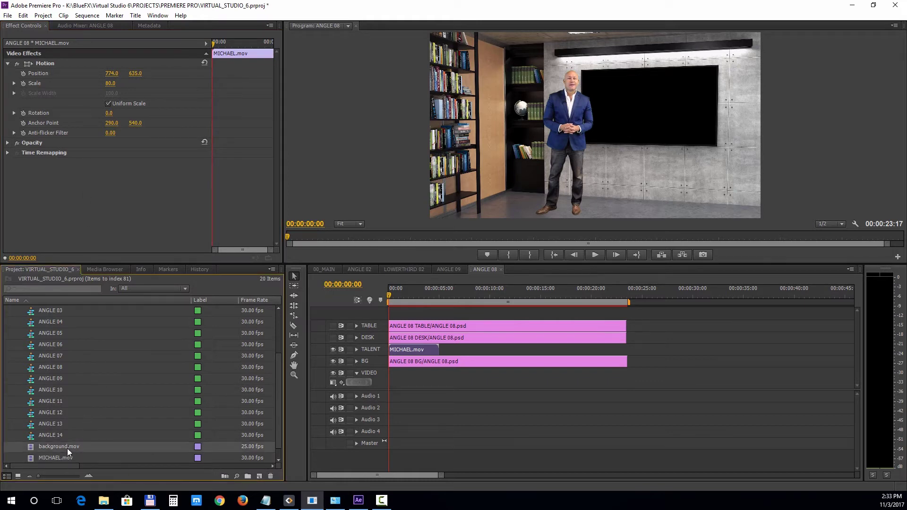
pyautogui.moveTo(51, 449); pyautogui.dragTo(390, 388)
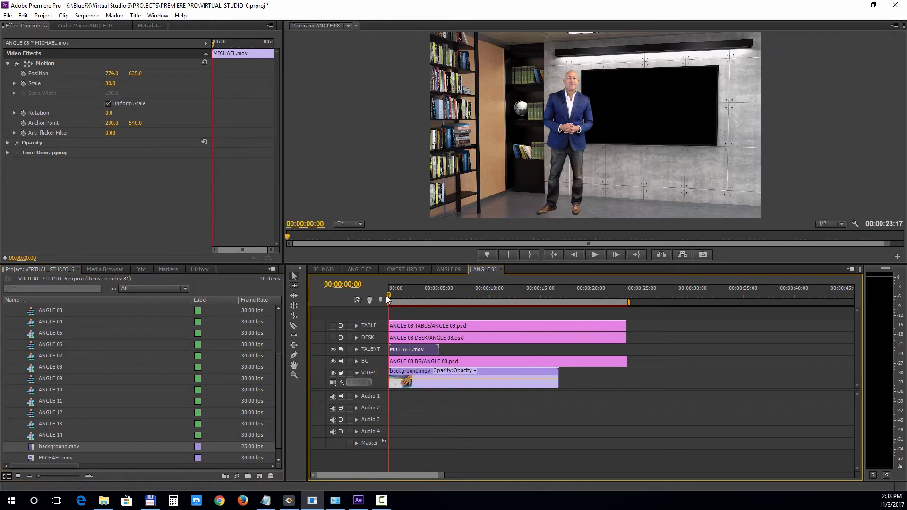
pyautogui.click(416, 297)
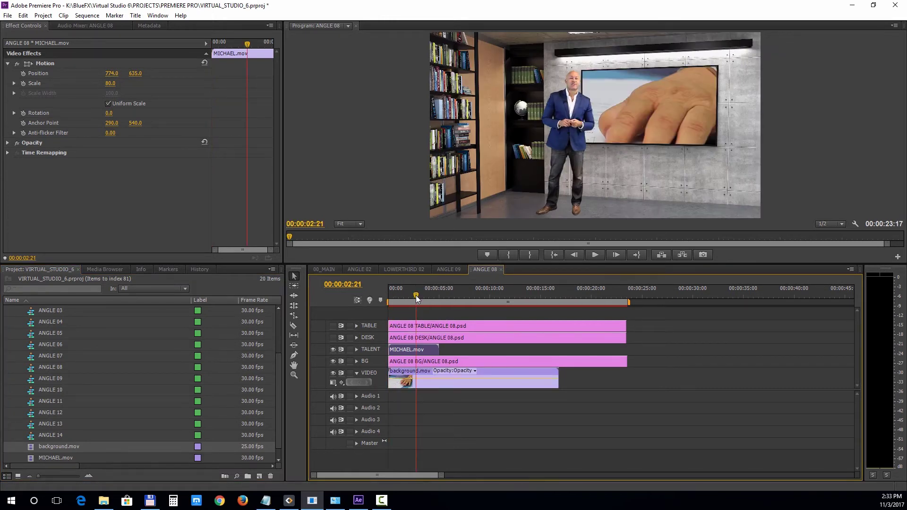
pyautogui.scroll(3, 10, 350)
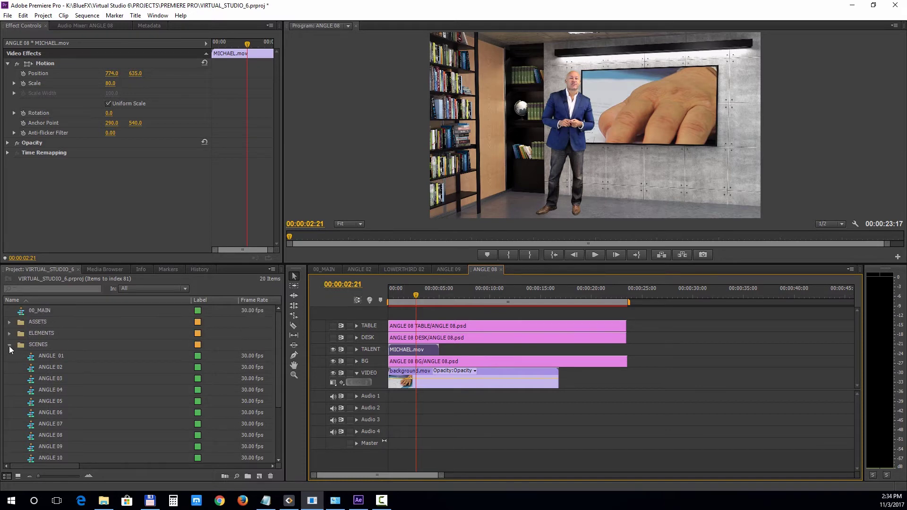
# Open the LOWERTHIRD 01 sequence from ELEMENTS and select its text clip at 4:01.
pyautogui.click(8, 345)
pyautogui.click(9, 333)
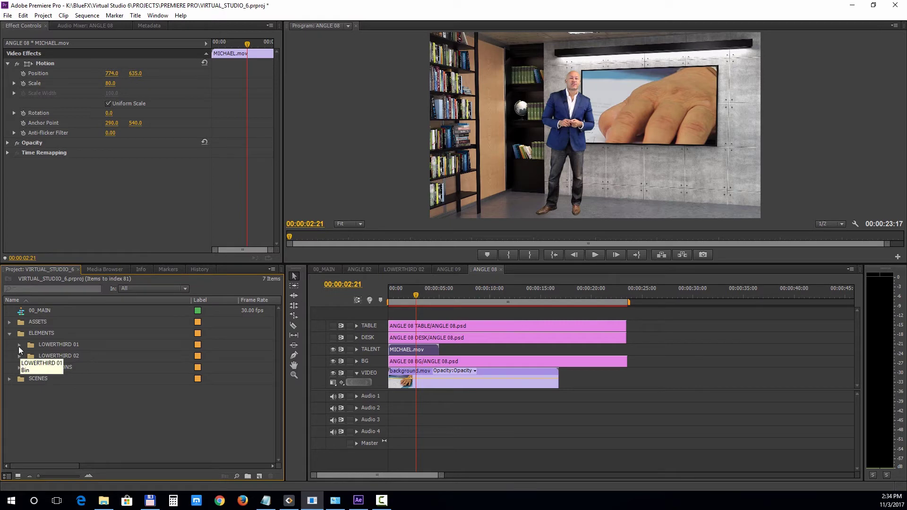
pyautogui.click(19, 345)
pyautogui.doubleClick(65, 355)
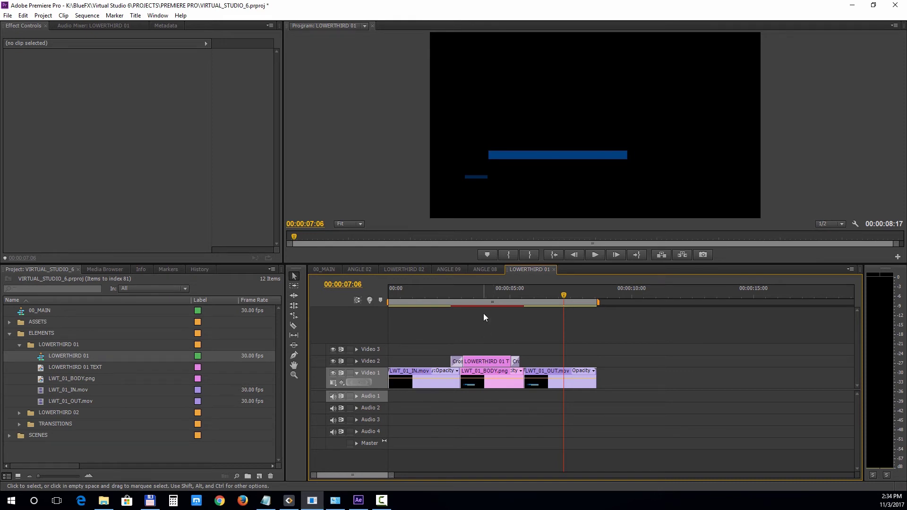
pyautogui.click(487, 290)
pyautogui.click(476, 361)
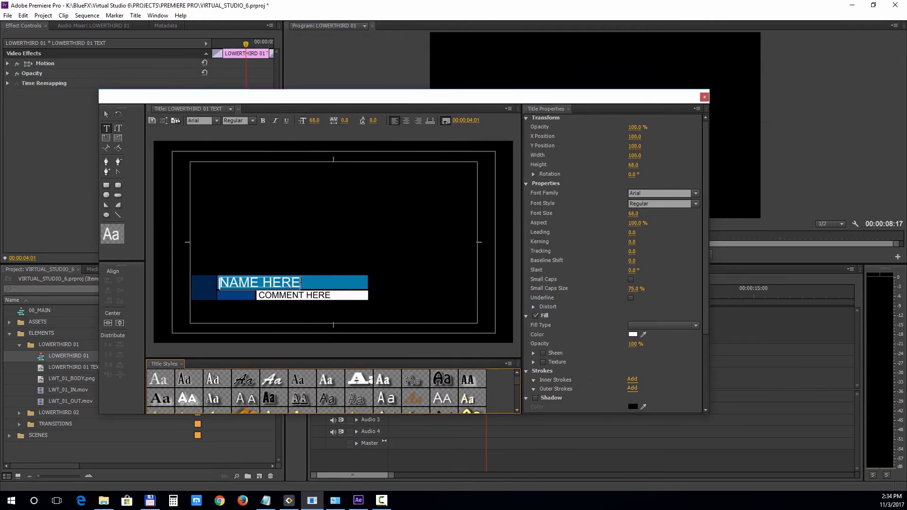
# Retype the lower third lines to 'your text' and 'here', then close the title editor.
pyautogui.moveTo(297, 279); pyautogui.dragTo(209, 279)
pyautogui.write('you')
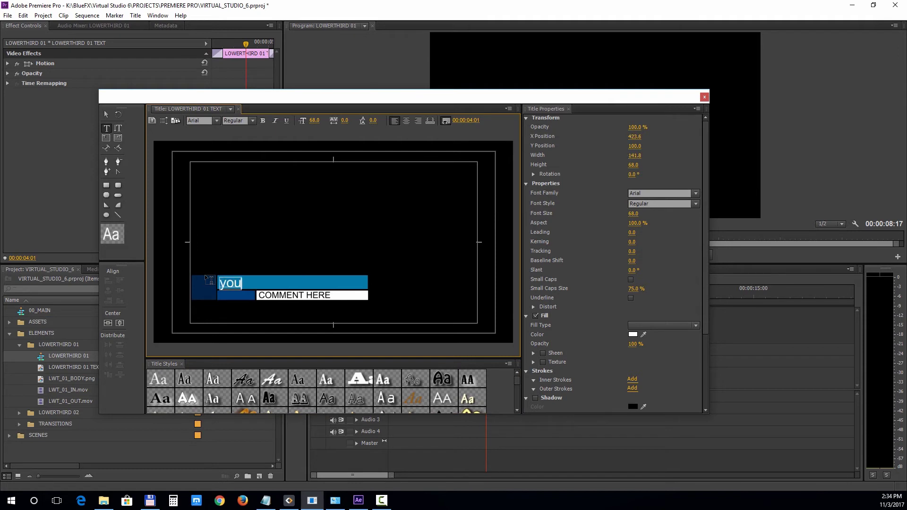
pyautogui.write('r text')
pyautogui.click(255, 296)
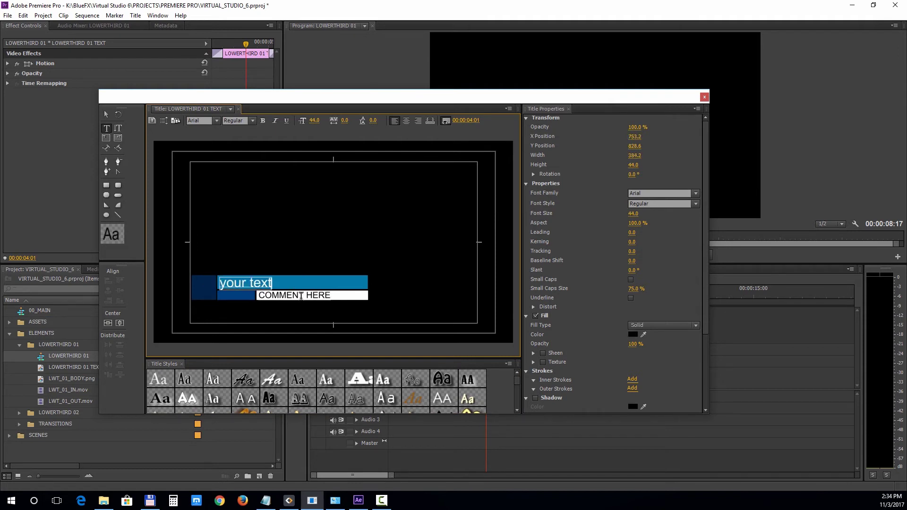
pyautogui.doubleClick(256, 296)
pyautogui.write('here')
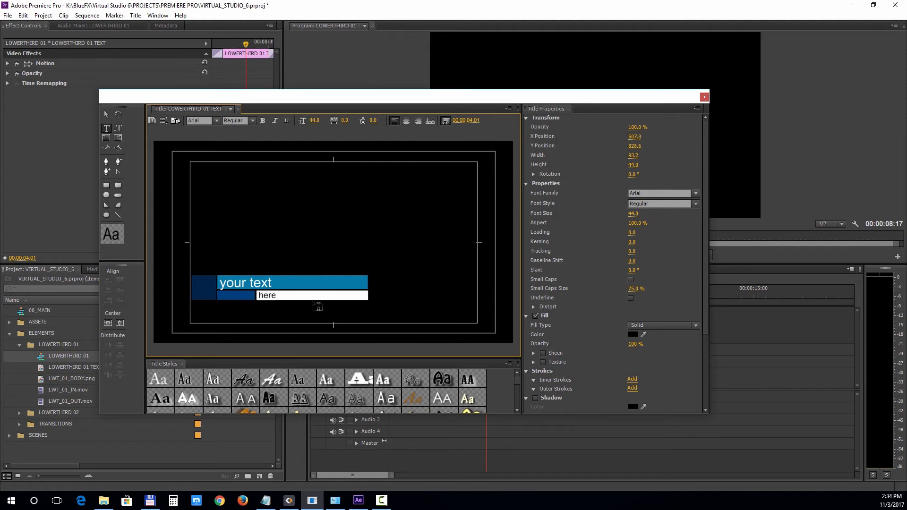
pyautogui.hotkey('ctrl', 'w')
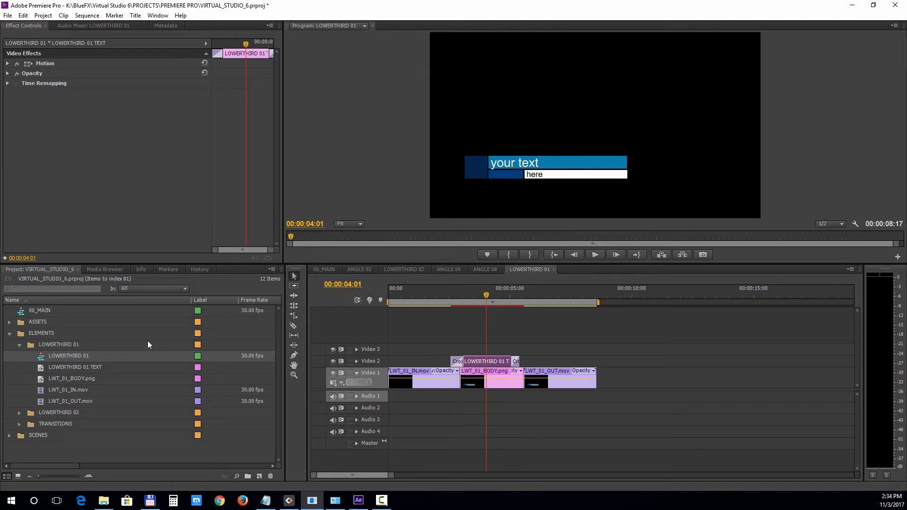
# Import logo.png into the project.
pyautogui.click(8, 15)
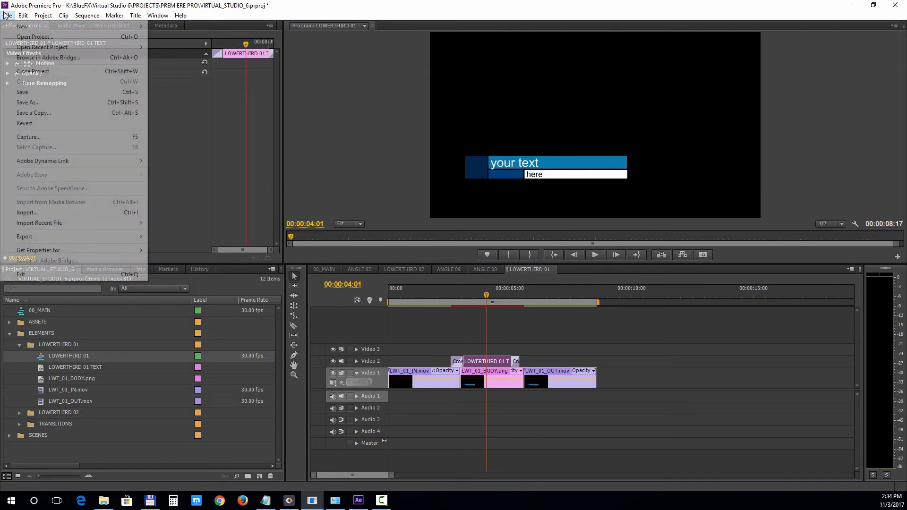
pyautogui.click(56, 214)
pyautogui.doubleClick(308, 107)
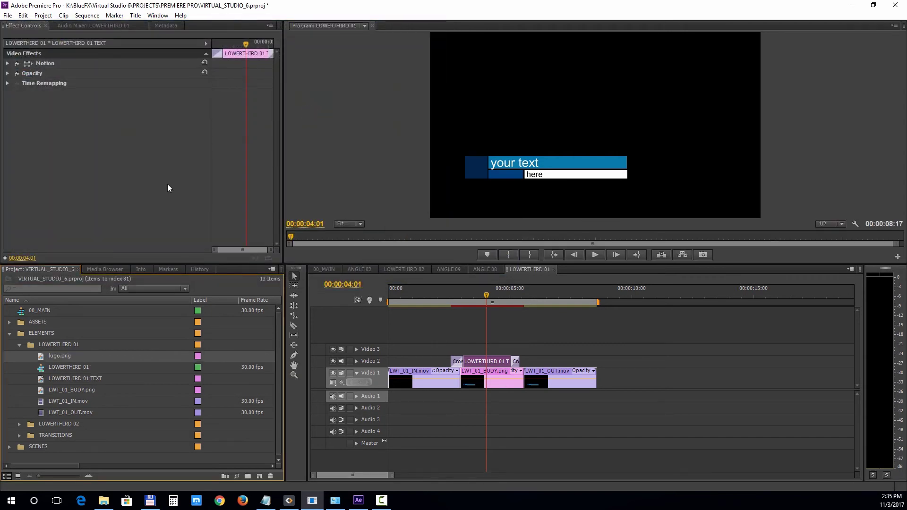
# Place logo.png on Video 3 above the lower third and trim it to end with it.
pyautogui.moveTo(61, 357); pyautogui.dragTo(452, 351)
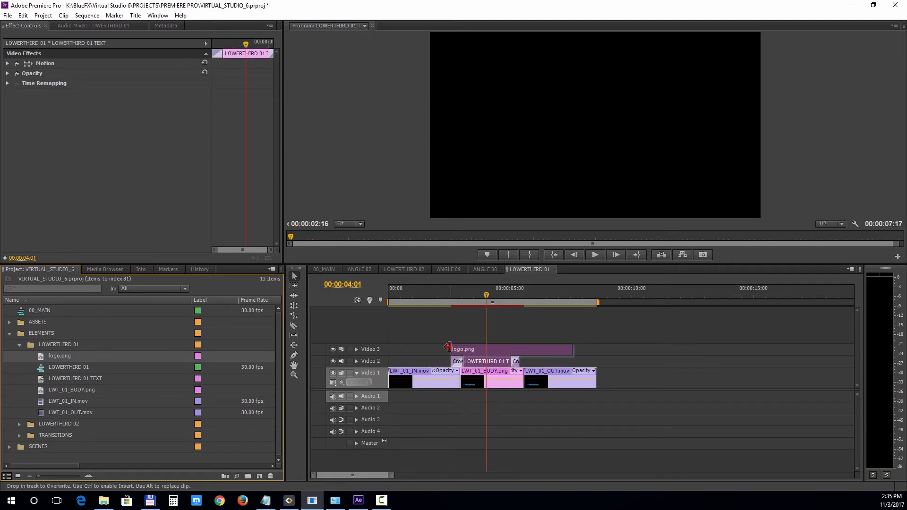
pyautogui.click(575, 351)
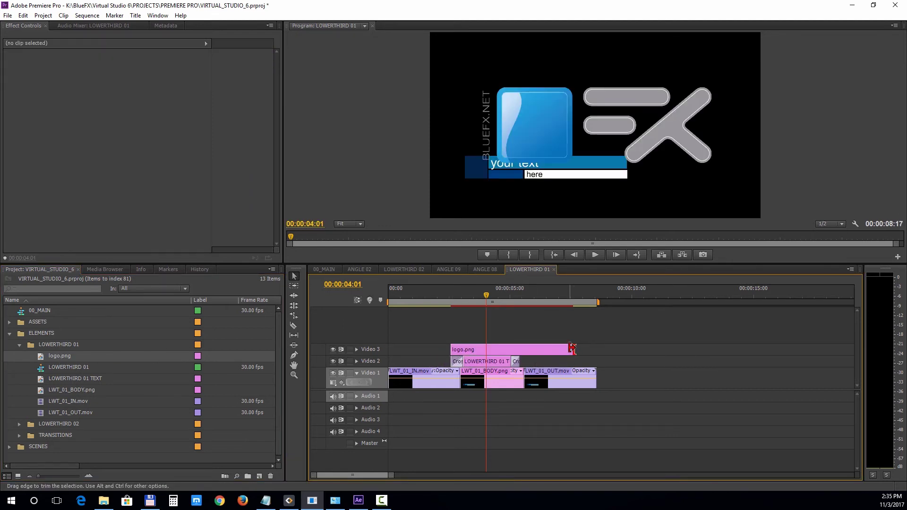
pyautogui.click(481, 349)
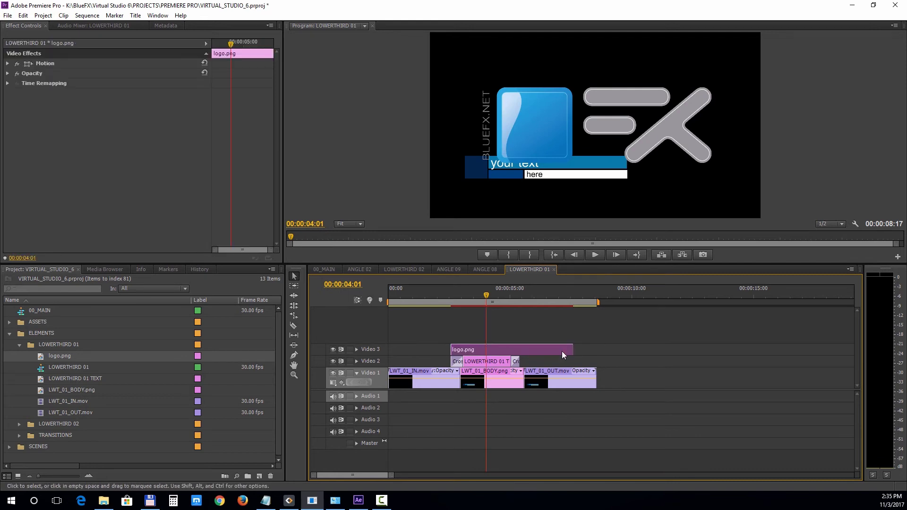
pyautogui.moveTo(574, 350); pyautogui.dragTo(520, 348)
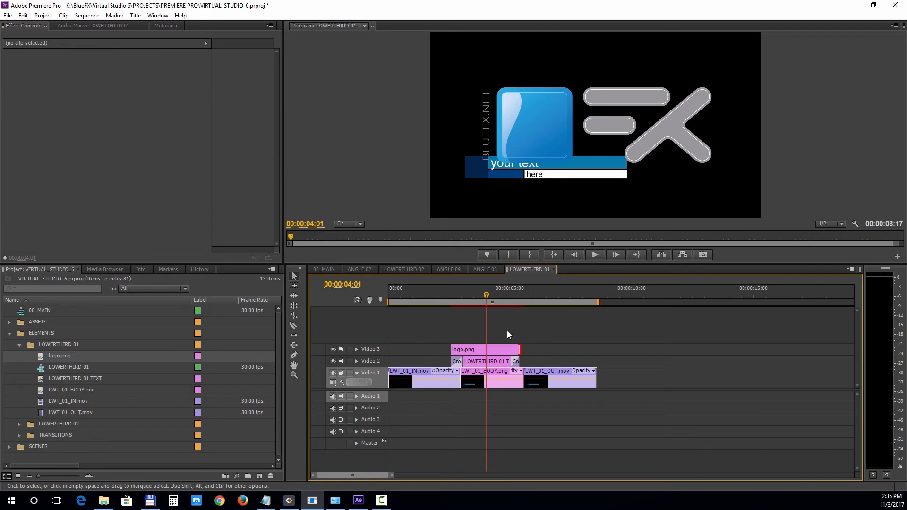
# Find Cross Dissolve via the Effects search 'cross' and add it to both ends of logo.png.
pyautogui.click(157, 15)
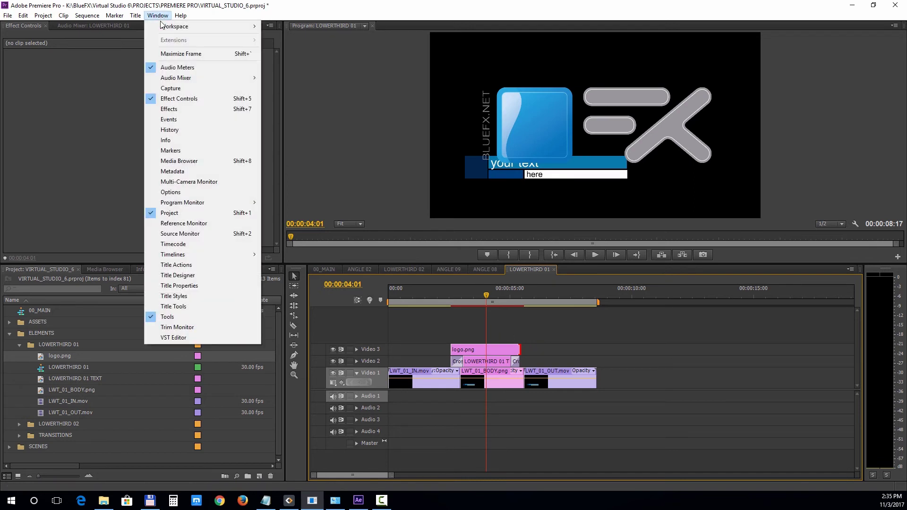
pyautogui.click(168, 108)
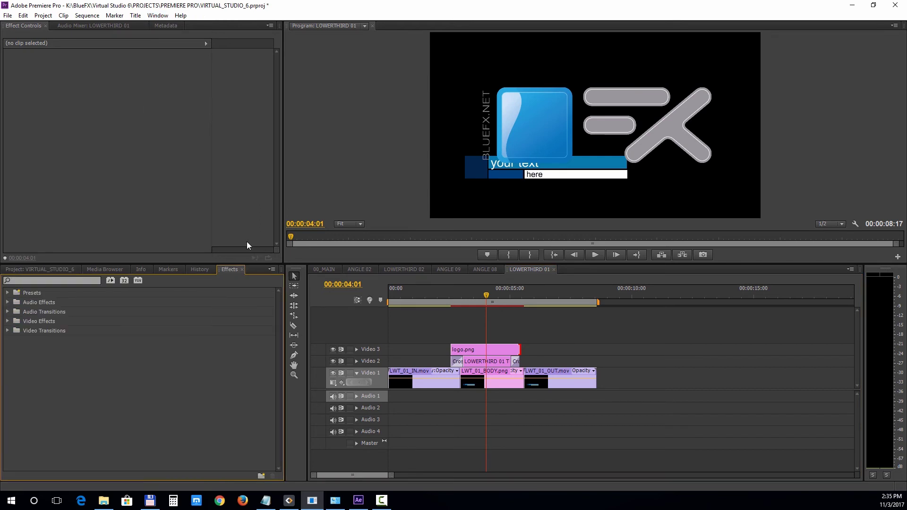
pyautogui.click(72, 281)
pyautogui.write('cross')
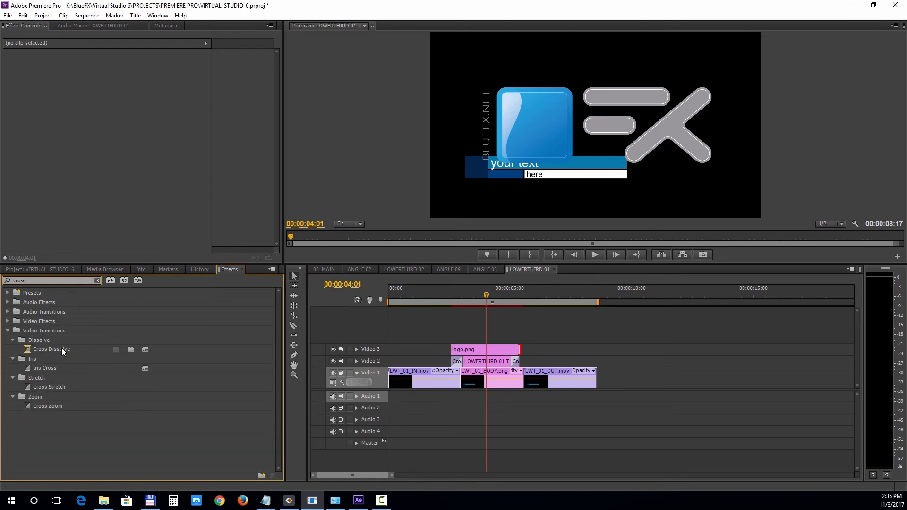
pyautogui.click(60, 349)
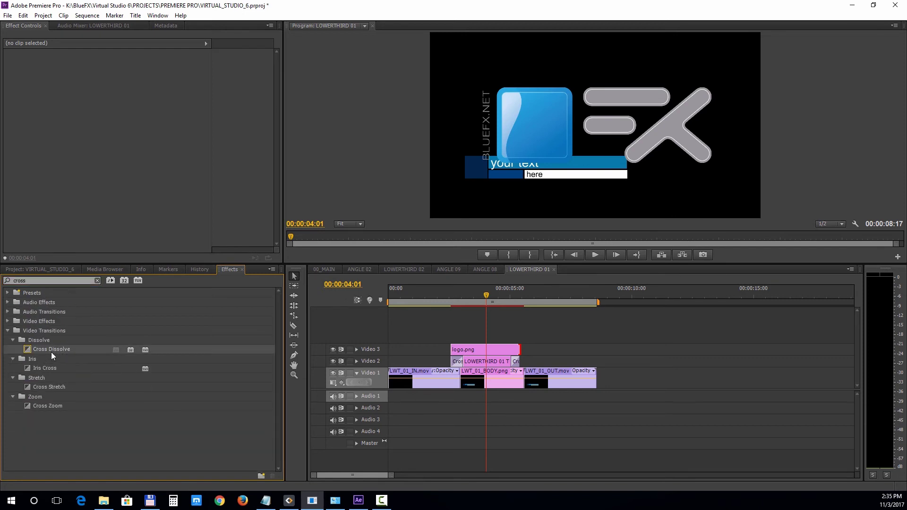
pyautogui.moveTo(51, 353); pyautogui.dragTo(455, 351)
pyautogui.moveTo(64, 352); pyautogui.dragTo(510, 352)
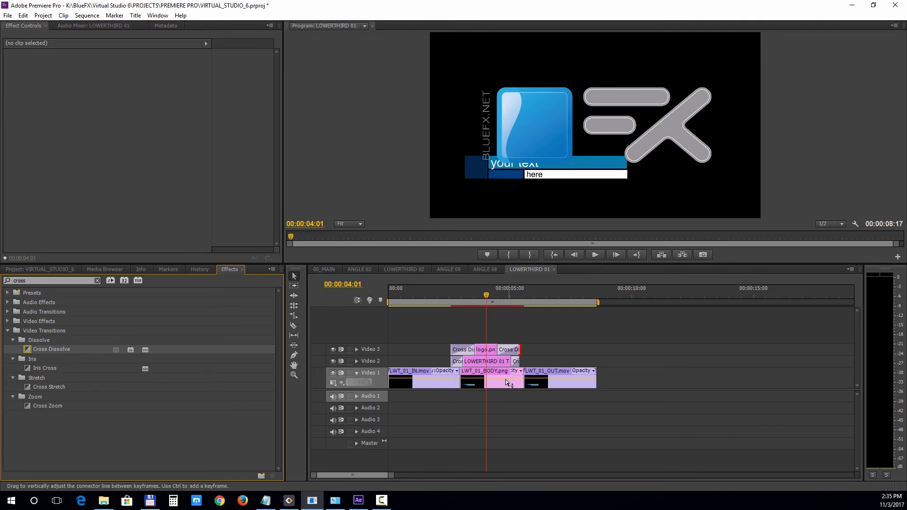
# Scale logo.png to 10% and place it at 272/788 on the lower-third bar's left end.
pyautogui.click(484, 350)
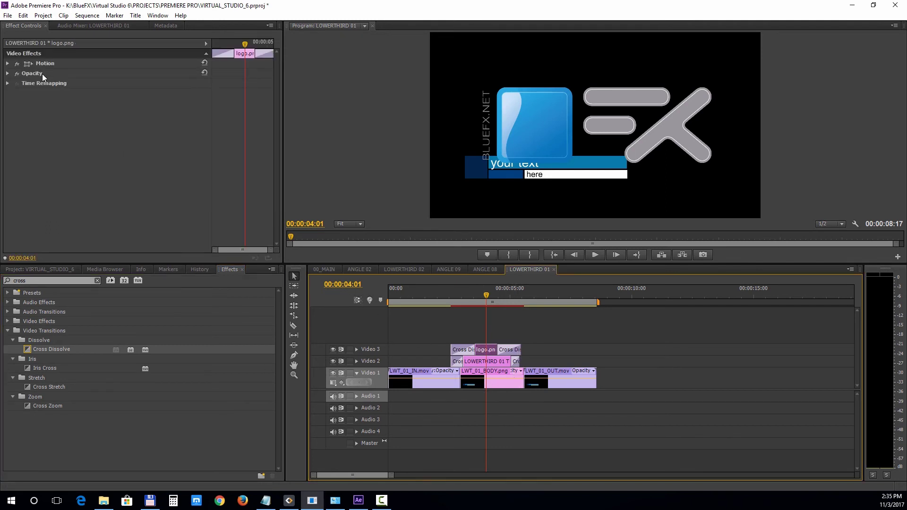
pyautogui.click(8, 63)
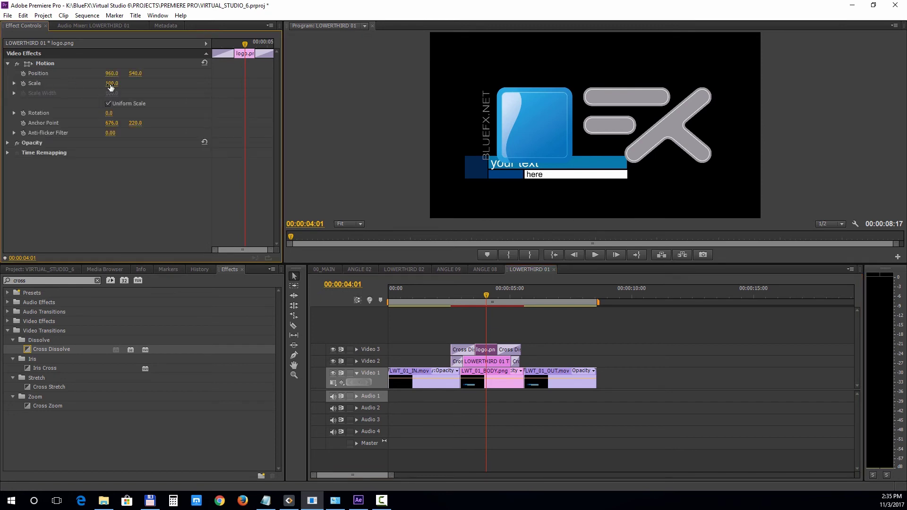
pyautogui.click(112, 83)
pyautogui.write('10')
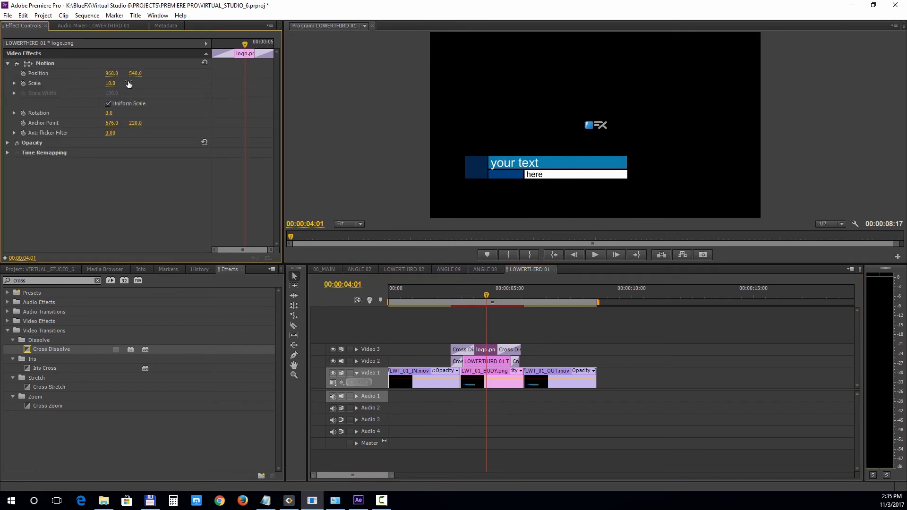
pyautogui.moveTo(126, 75); pyautogui.dragTo(8, 75)
pyautogui.moveTo(112, 73); pyautogui.dragTo(28, 73)
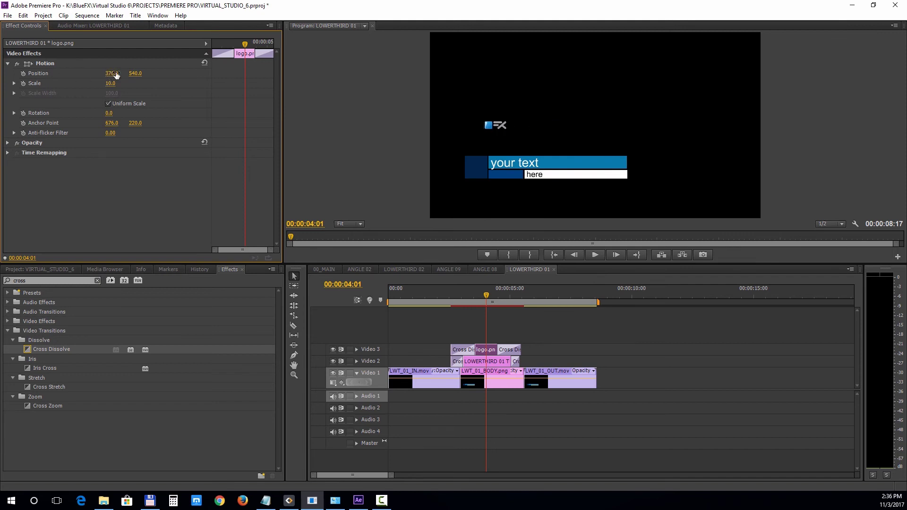
pyautogui.moveTo(115, 74); pyautogui.dragTo(66, 73)
pyautogui.moveTo(136, 73); pyautogui.dragTo(253, 74)
pyautogui.moveTo(473, 293); pyautogui.dragTo(492, 277)
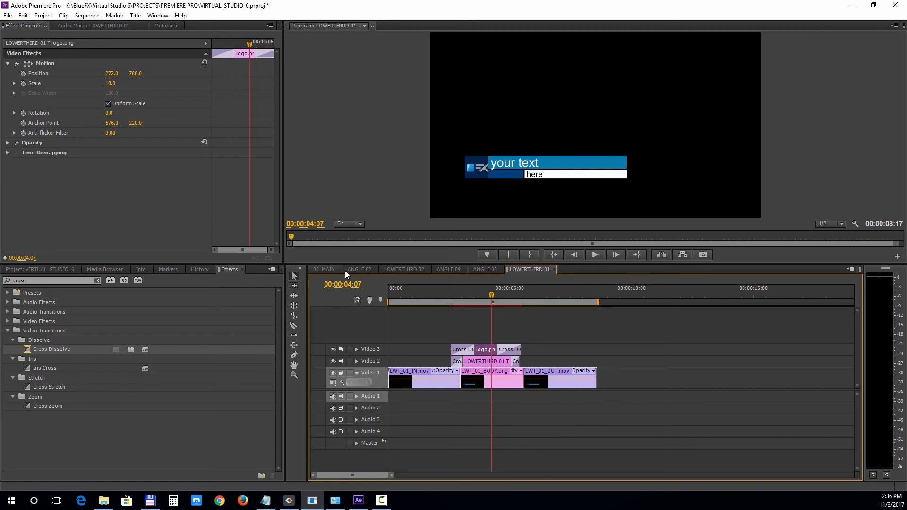
# Open the Export Media settings for the 00_MAIN sequence, dismissing the update notice.
pyautogui.click(331, 271)
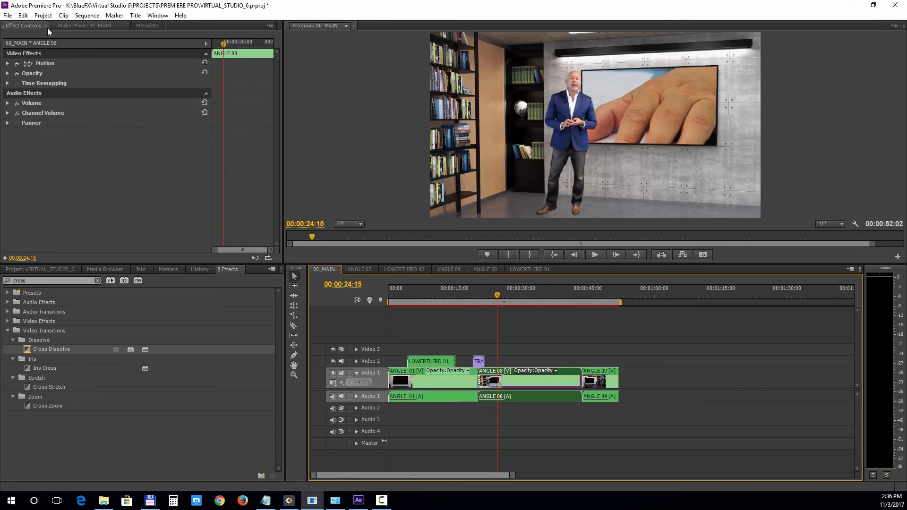
pyautogui.click(7, 18)
pyautogui.moveTo(44, 237)
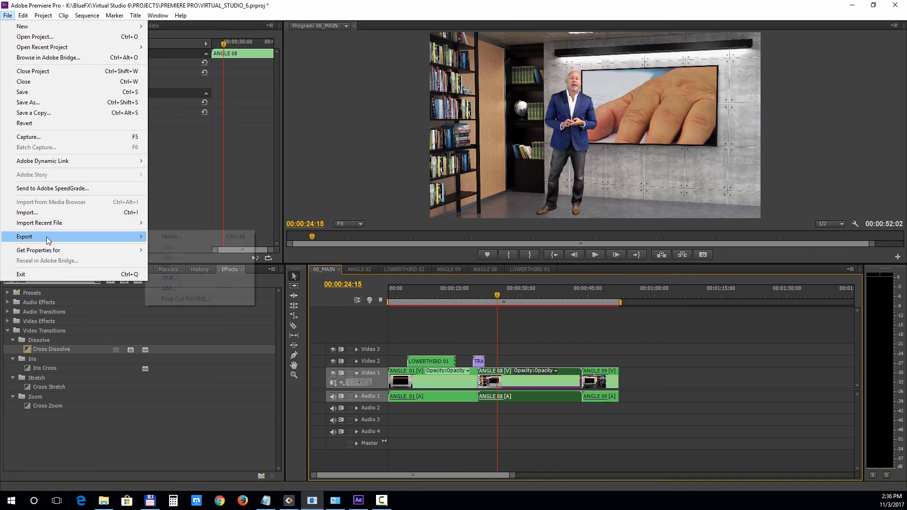
pyautogui.click(167, 237)
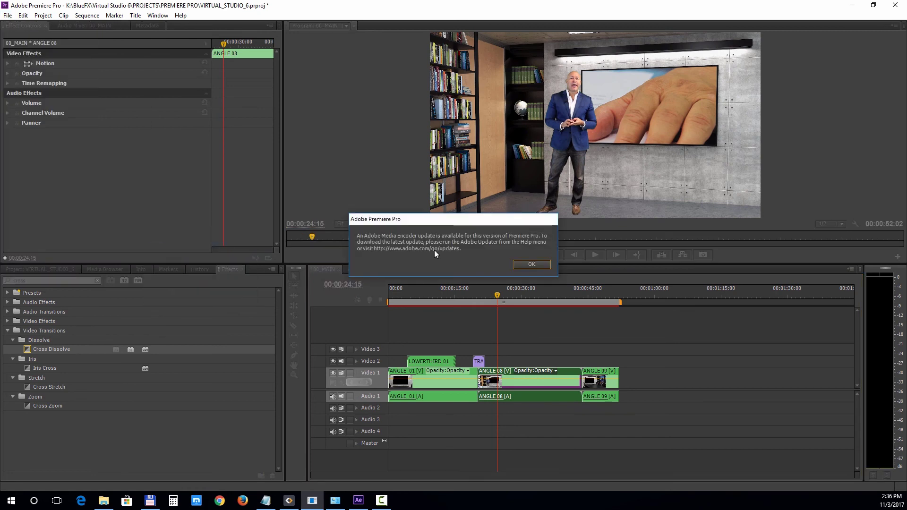
pyautogui.click(528, 266)
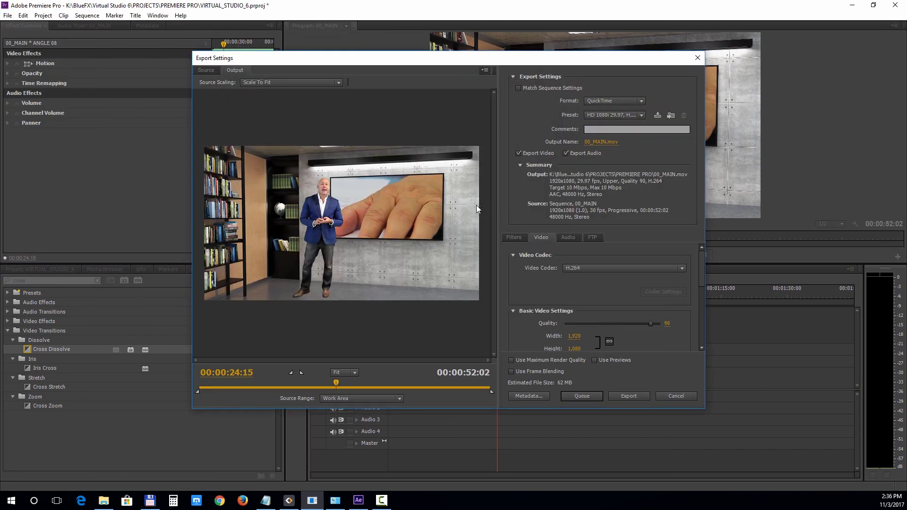
pyautogui.click(597, 101)
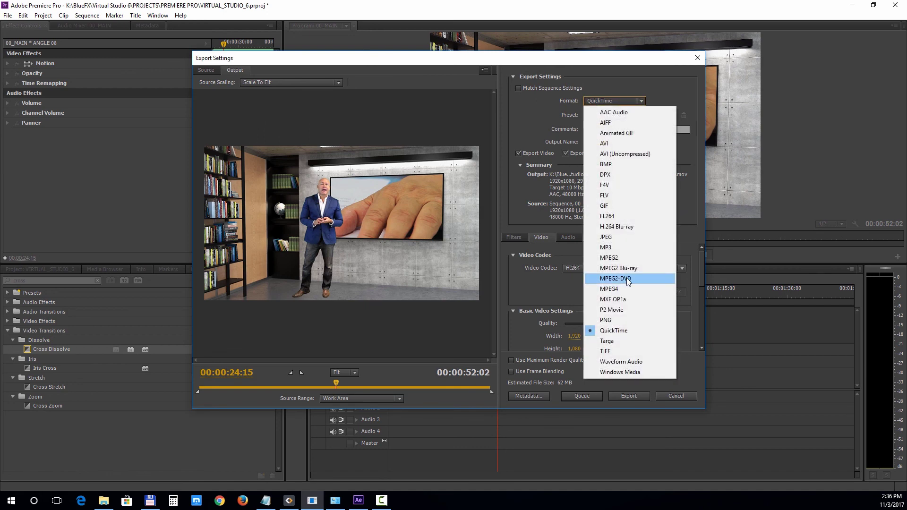
pyautogui.click(621, 332)
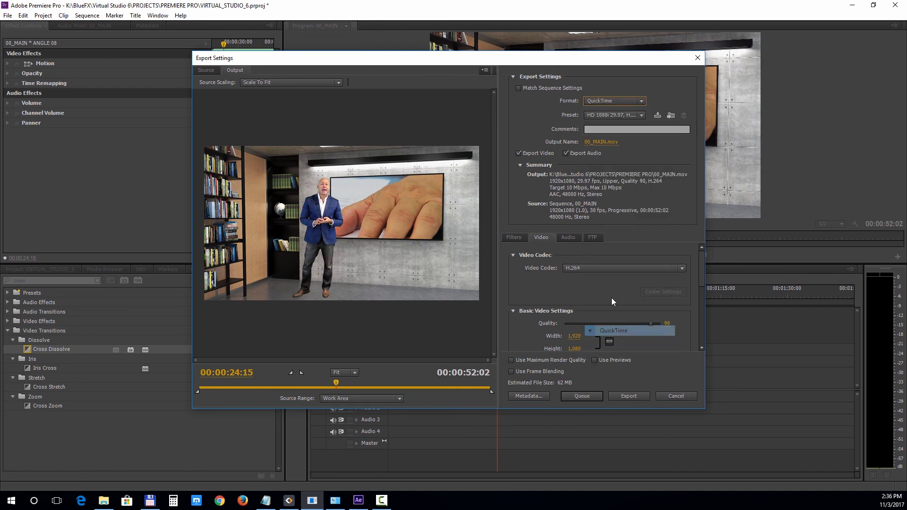
pyautogui.click(615, 115)
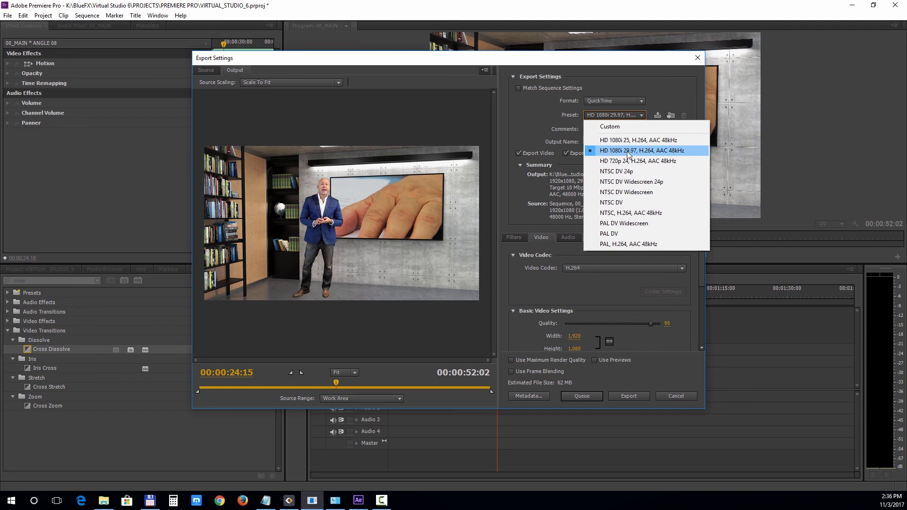
pyautogui.click(631, 151)
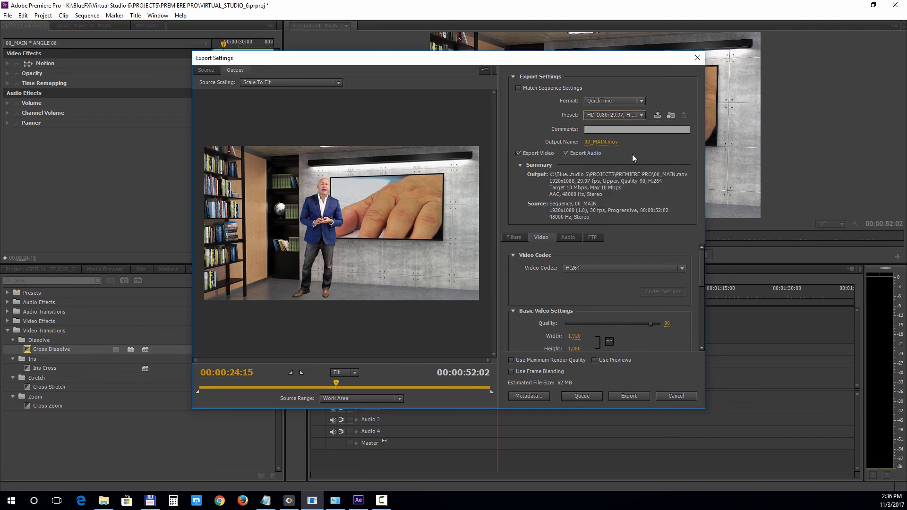